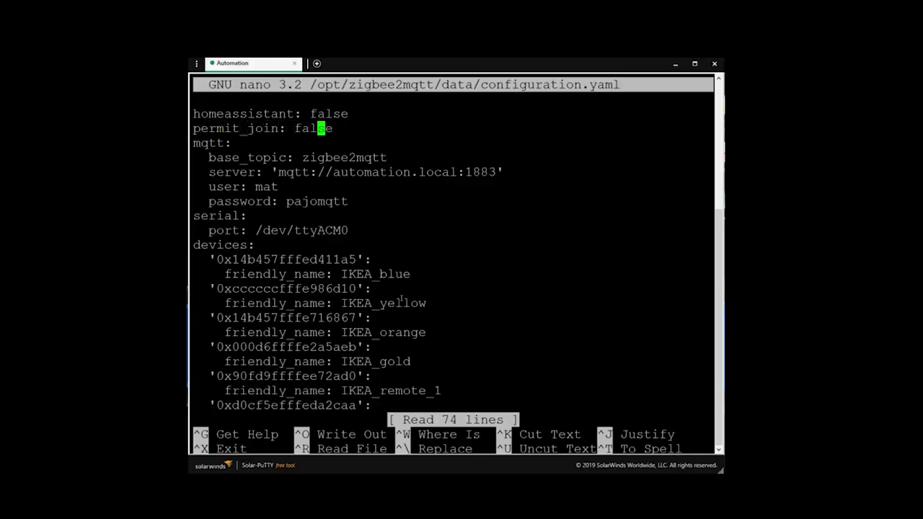
# Step: Change permit_join from false to true in the zigbee2mqtt configuration and save it in nano
pyautogui.press('BackSpace')
pyautogui.press('BackSpace')
pyautogui.press('BackSpace')
pyautogui.press('BackSpace')
pyautogui.press('BackSpace')
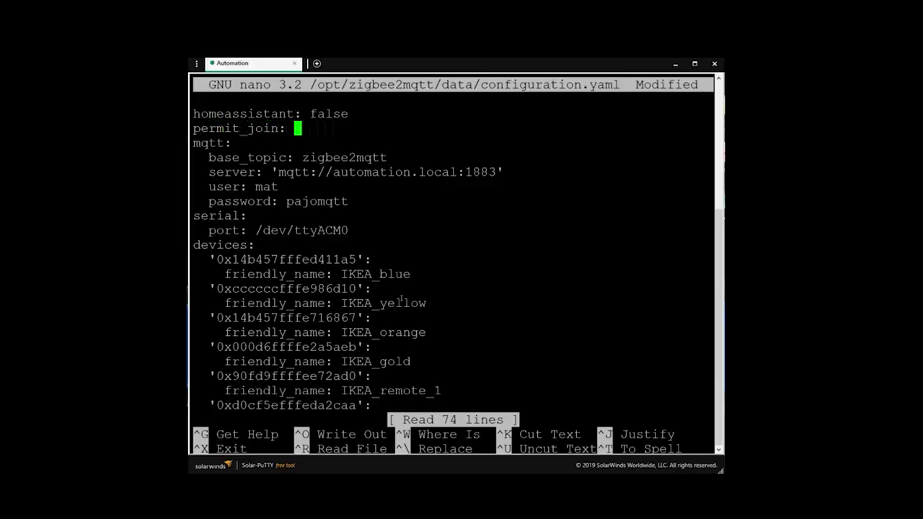
pyautogui.write('true')
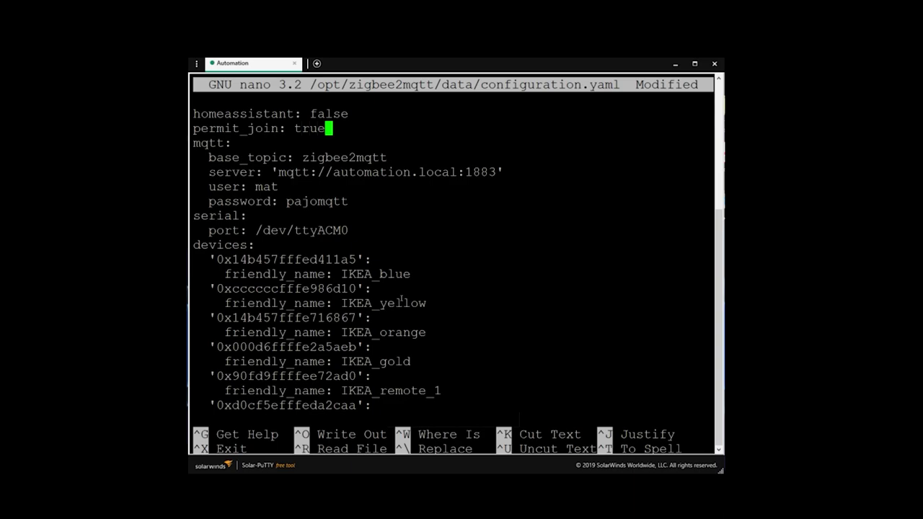
pyautogui.hotkey('ctrl', 'x')
pyautogui.press('y')
pyautogui.press('Return')
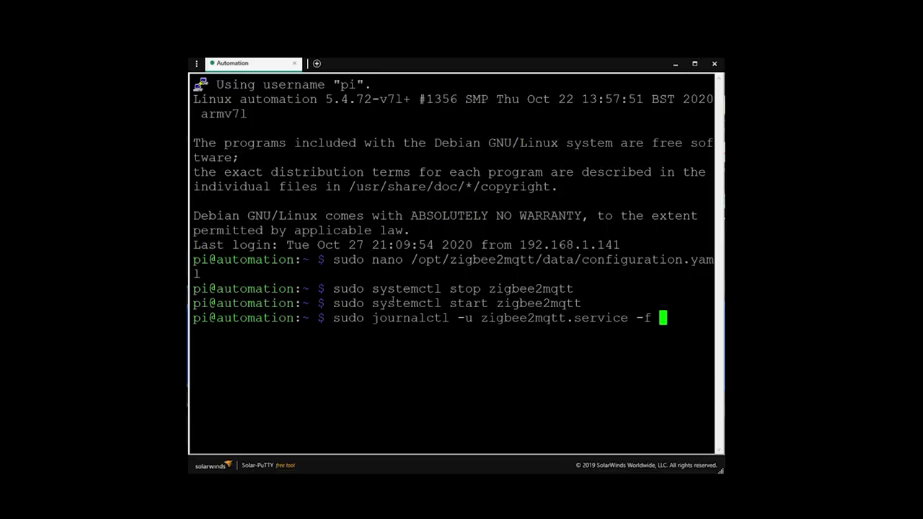
# Step: Follow the zigbee2mqtt service log until 01MINIZB pairs as unsupported, then stop and clear it
pyautogui.press('Return')
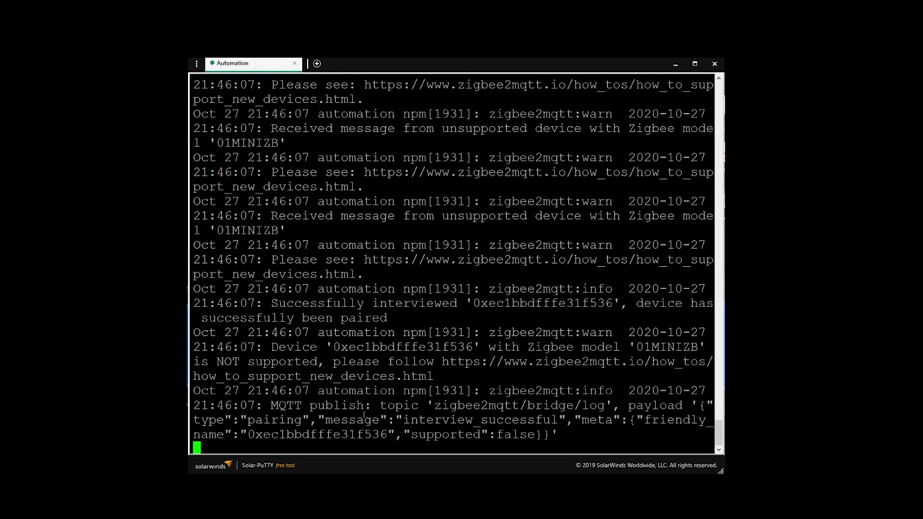
pyautogui.moveTo(193, 303); pyautogui.dragTo(457, 378)
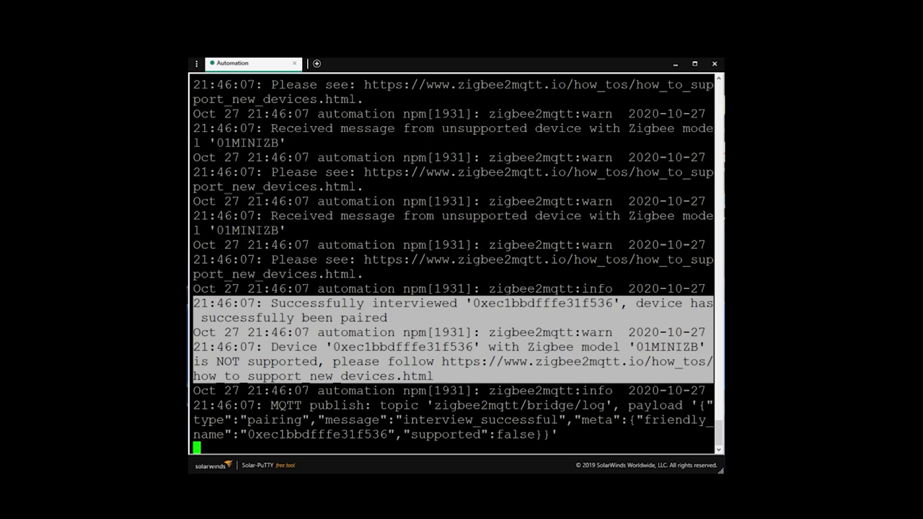
pyautogui.hotkey('ctrl', 'c')
pyautogui.hotkey('ctrl', 'l')
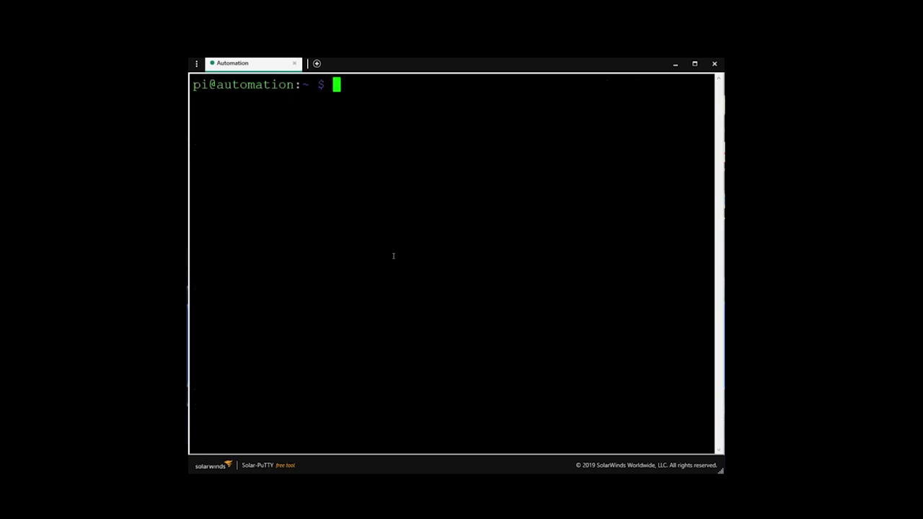
# Step: Paste and run the sudo nano command for zigbee-herdsman-converters/devices.js to open it
pyautogui.rightClick(391, 167)
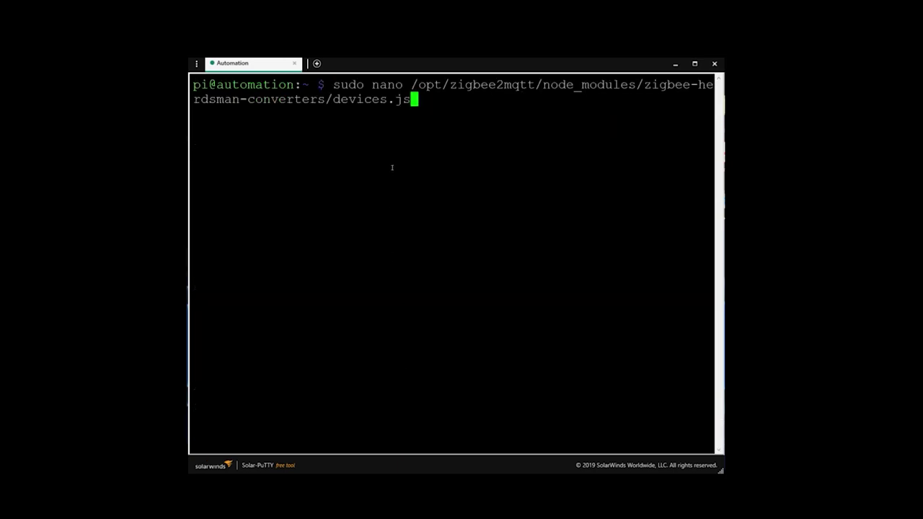
pyautogui.press('Return')
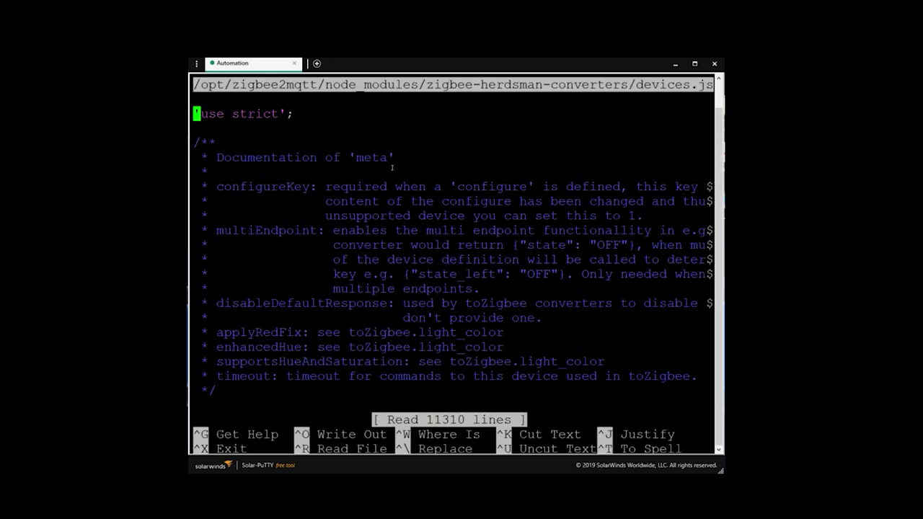
pyautogui.press('Down')
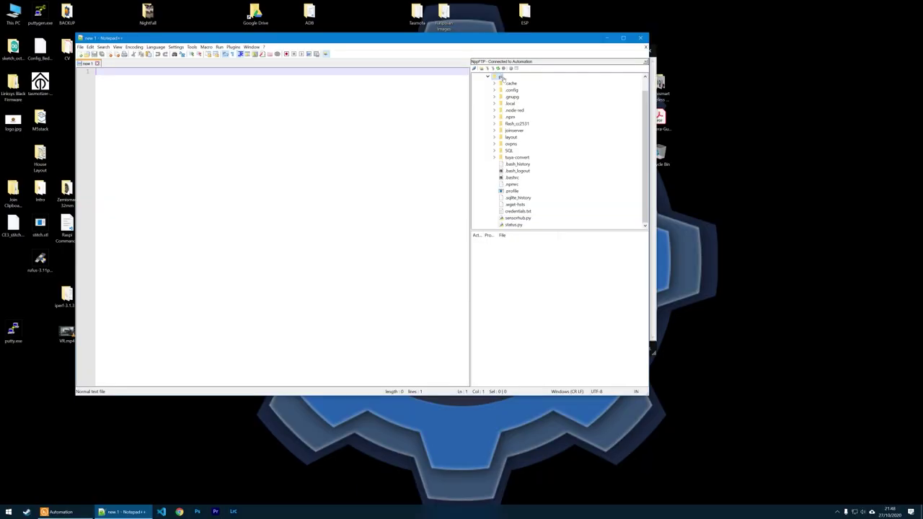
# Step: Browse NppFTP from the root through /opt/zigbee2mqtt to zigbee-herdsman-converters and open devices.js
pyautogui.doubleClick(498, 89)
pyautogui.click(483, 77)
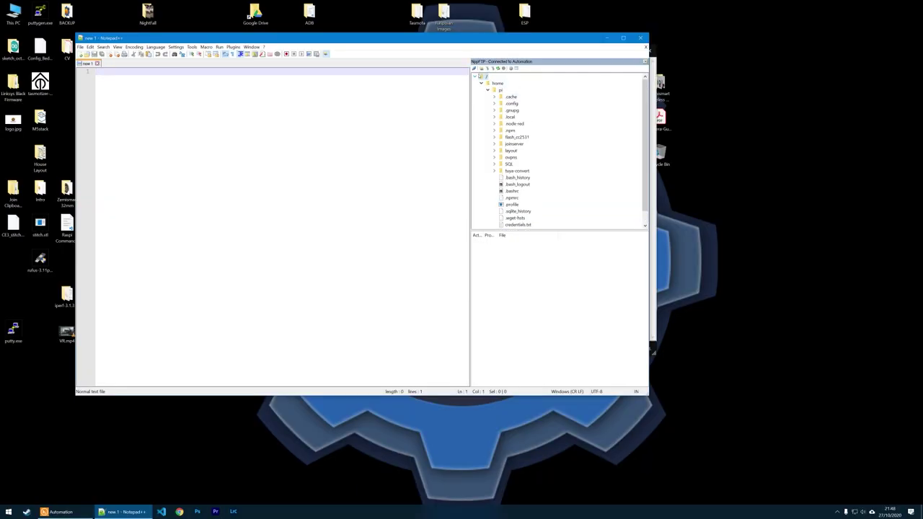
pyautogui.rightClick(483, 77)
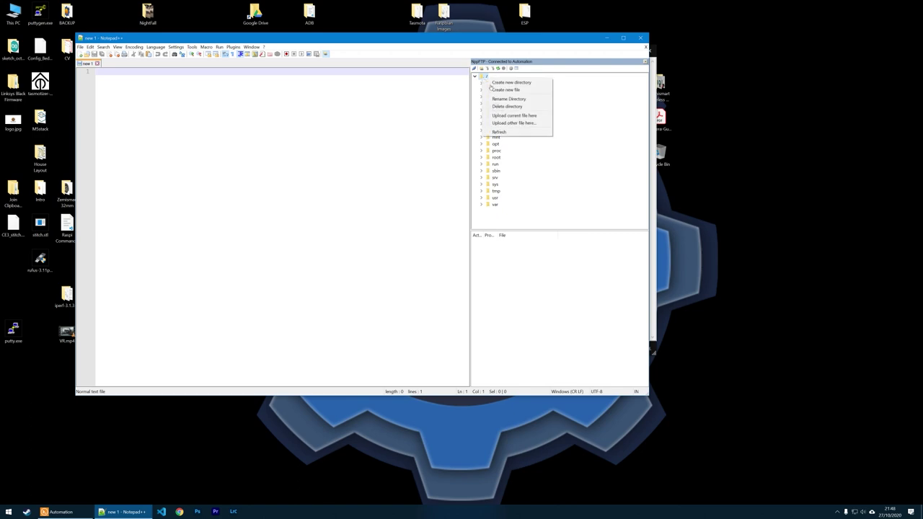
pyautogui.click(492, 84)
pyautogui.doubleClick(494, 144)
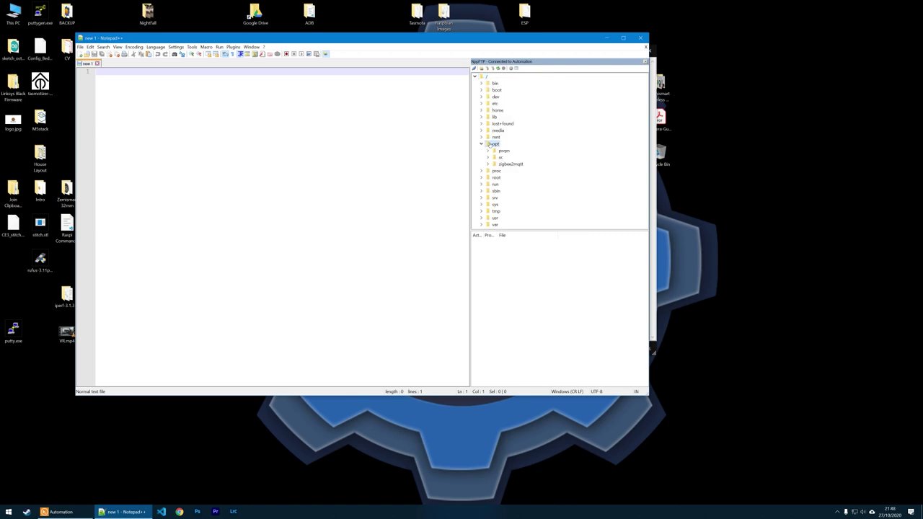
pyautogui.click(505, 164)
pyautogui.click(488, 164)
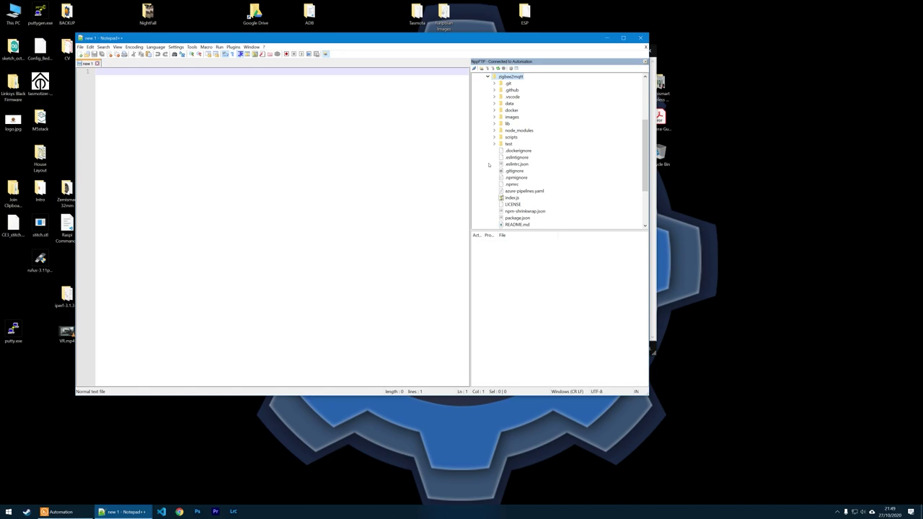
pyautogui.doubleClick(526, 171)
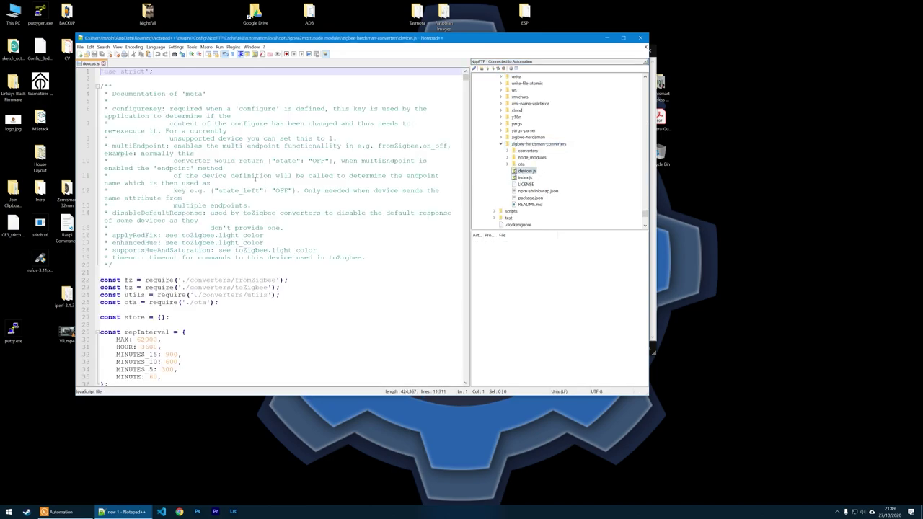
# Step: Fold all code in devices.js and search for the SONOFF section
pyautogui.click(117, 47)
pyautogui.click(230, 142)
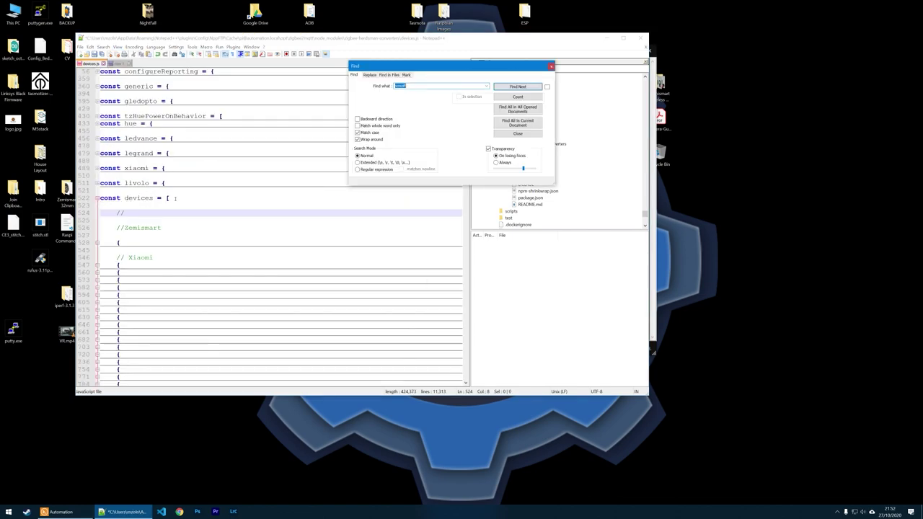
pyautogui.press('BackSpace')
pyautogui.write('SONOFF')
pyautogui.press('Return')
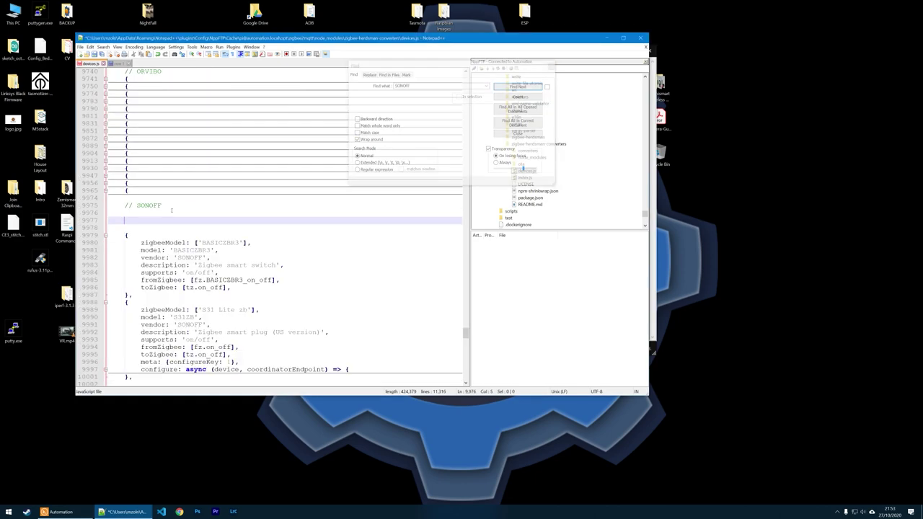
# Step: Paste the Sonoff ZB Mini (01MINIZB) definition below // SONOFF, then clear the friendly_name in nano
pyautogui.click(171, 211)
pyautogui.hotkey('ctrl', 'v')
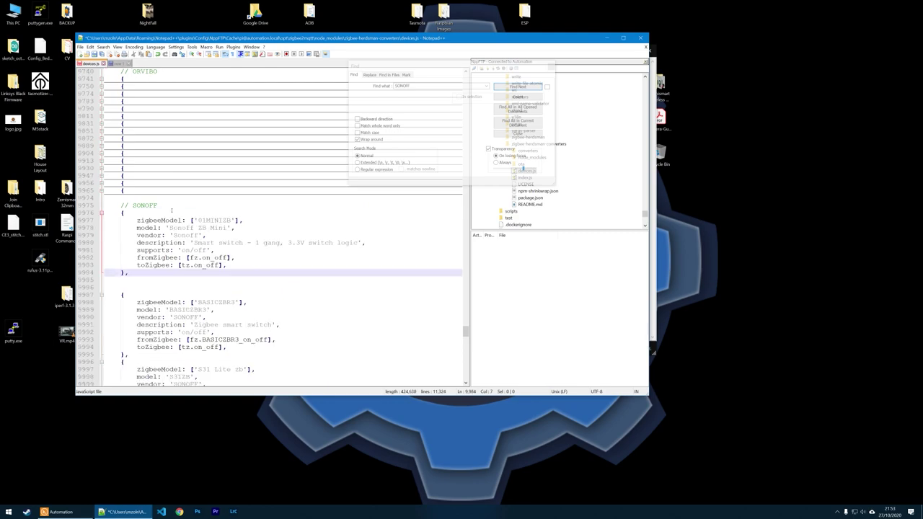
pyautogui.hotkey('alt', 'Tab')
pyautogui.press('BackSpace')
pyautogui.press('BackSpace')
pyautogui.press('BackSpace')
pyautogui.press('BackSpace')
pyautogui.press('BackSpace')
pyautogui.press('BackSpace')
pyautogui.press('BackSpace')
pyautogui.press('BackSpace')
pyautogui.press('BackSpace')
pyautogui.press('BackSpace')
pyautogui.press('BackSpace')
pyautogui.press('BackSpace')
pyautogui.press('BackSpace')
pyautogui.press('BackSpace')
pyautogui.press('BackSpace')
pyautogui.press('BackSpace')
pyautogui.press('BackSpace')
pyautogui.press('BackSpace')
pyautogui.press('BackSpace')
pyautogui.press('BackSpace')
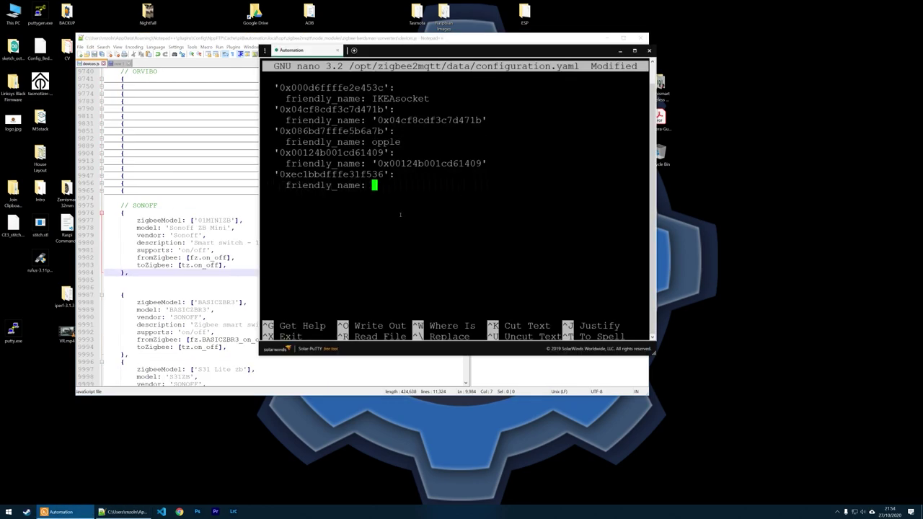
# Step: Set the device's friendly_name to SonoffZBMini and save configuration.yaml
pyautogui.write('SonoffZBMini')
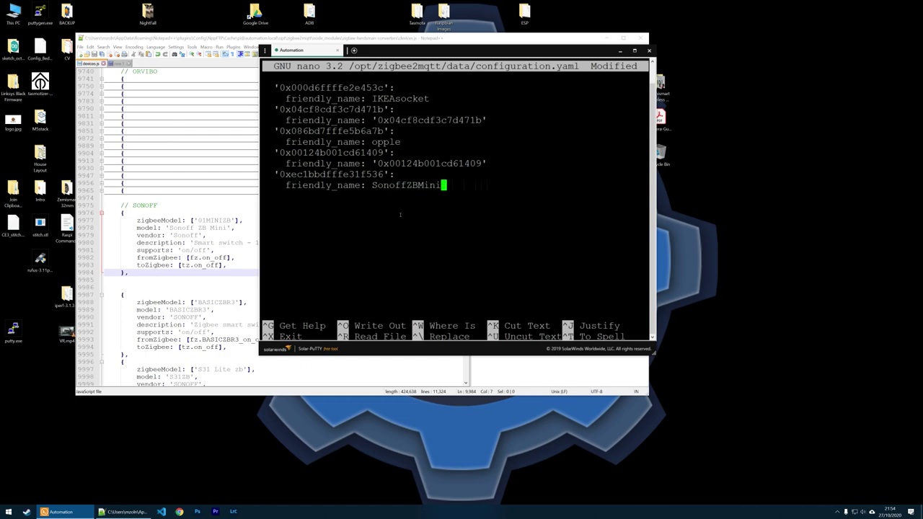
pyautogui.hotkey('ctrl', 'x')
pyautogui.press('y')
pyautogui.press('Return')
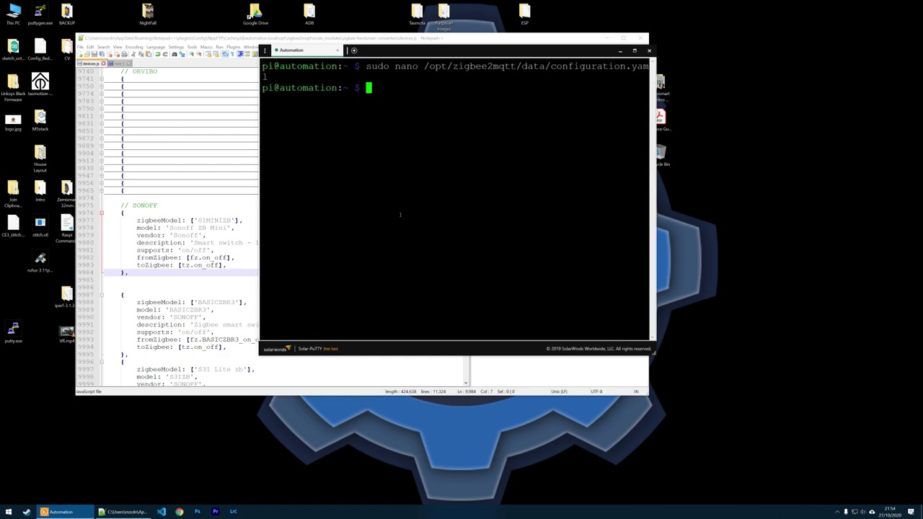
# Step: Rerun sudo systemctl start zigbee2mqtt from the shell history
pyautogui.press('Up')
pyautogui.press('Up')
pyautogui.press('Up')
pyautogui.press('Up')
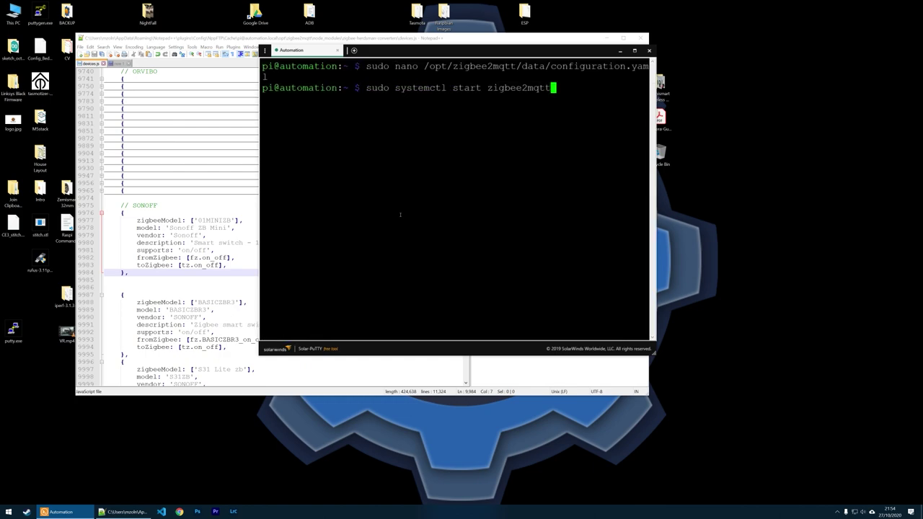
pyautogui.press('Up')
pyautogui.press('Return')
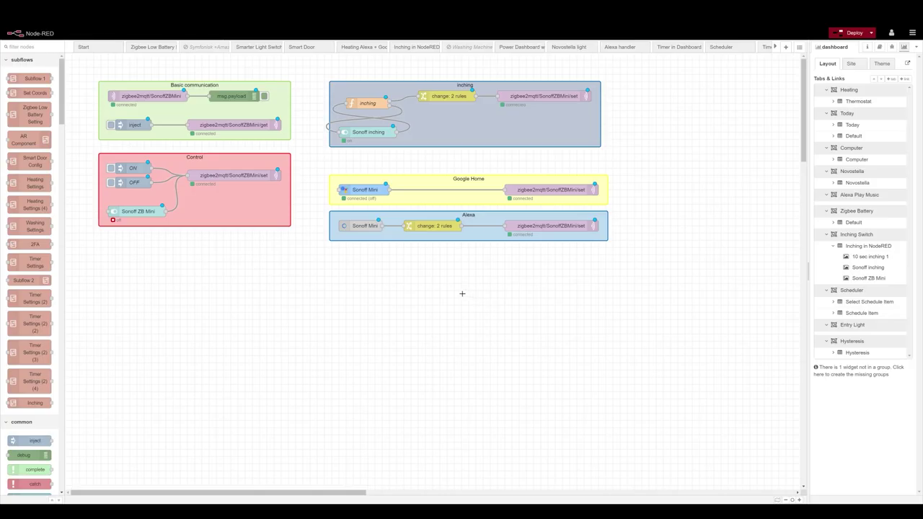
# Step: Check that the mqtt in node subscribes to the topic zigbee2mqtt/SonoffZBMini
pyautogui.doubleClick(133, 95)
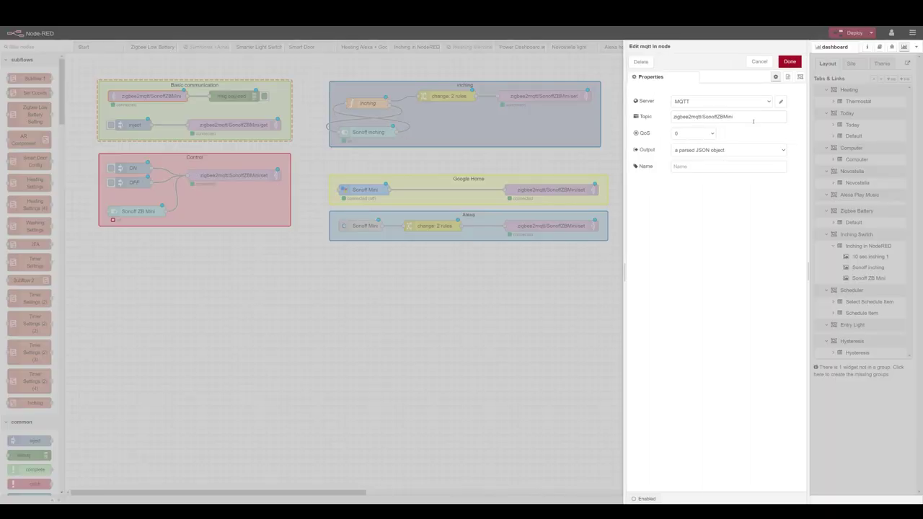
pyautogui.moveTo(753, 122); pyautogui.dragTo(701, 117)
pyautogui.doubleClick(685, 117)
pyautogui.doubleClick(717, 116)
pyautogui.click(789, 61)
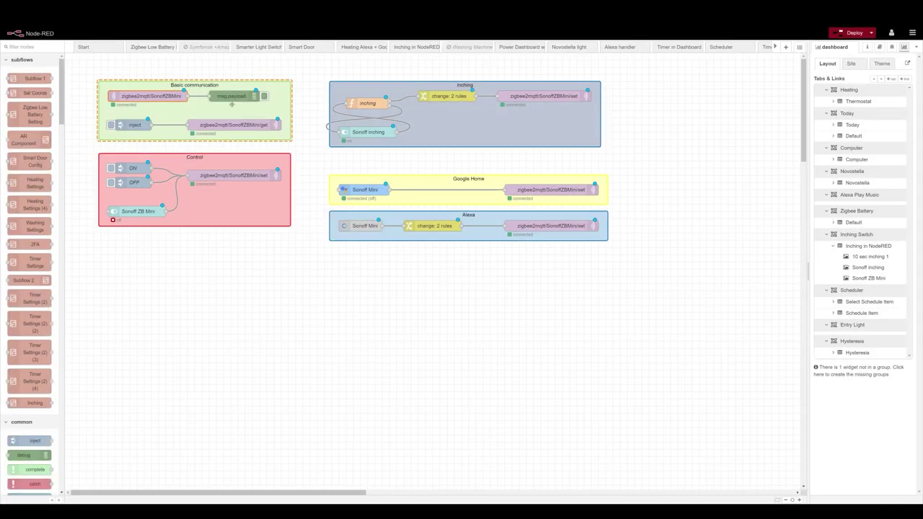
# Step: Show the debug messages and expand the latest one: state OFF, linkquality 65
pyautogui.click(879, 47)
pyautogui.click(891, 47)
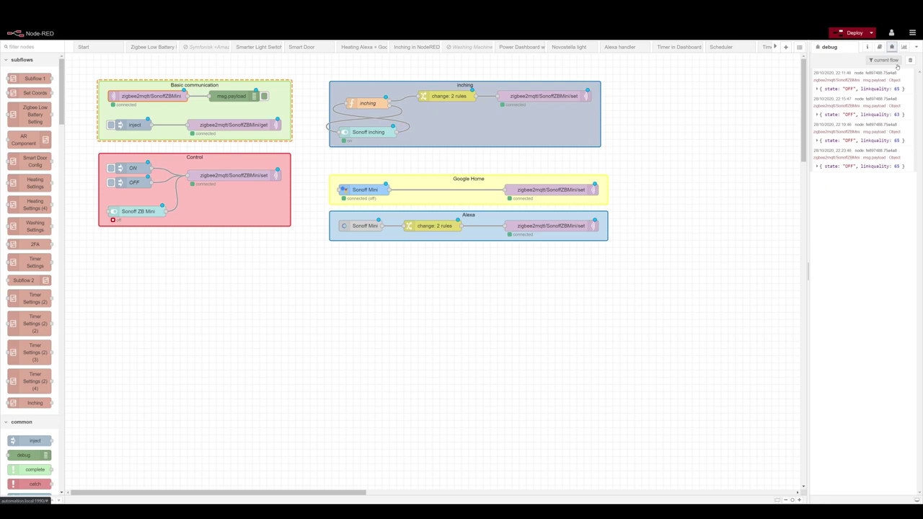
pyautogui.click(858, 89)
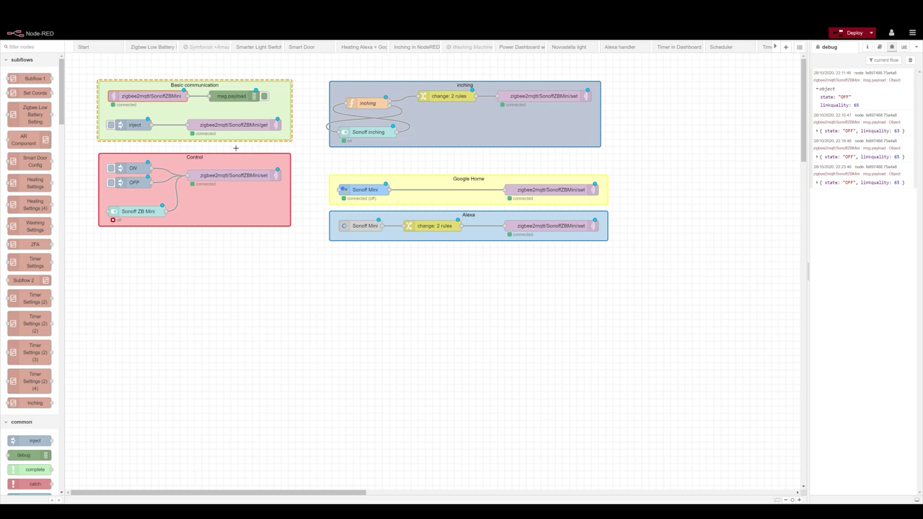
# Step: Check the inject and zigbee2mqtt/SonoffZBMini/get nodes, fire the request, and expand the OFF, linkquality 52 reply
pyautogui.doubleClick(129, 125)
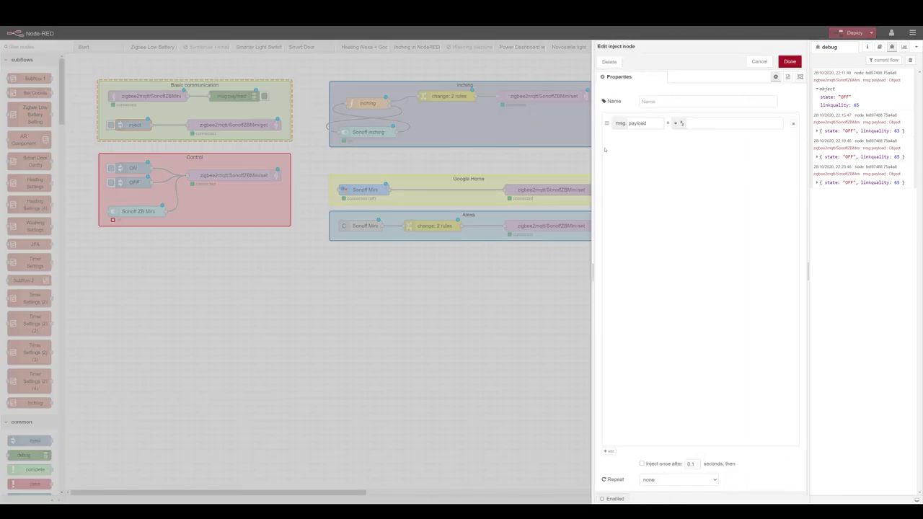
pyautogui.click(790, 61)
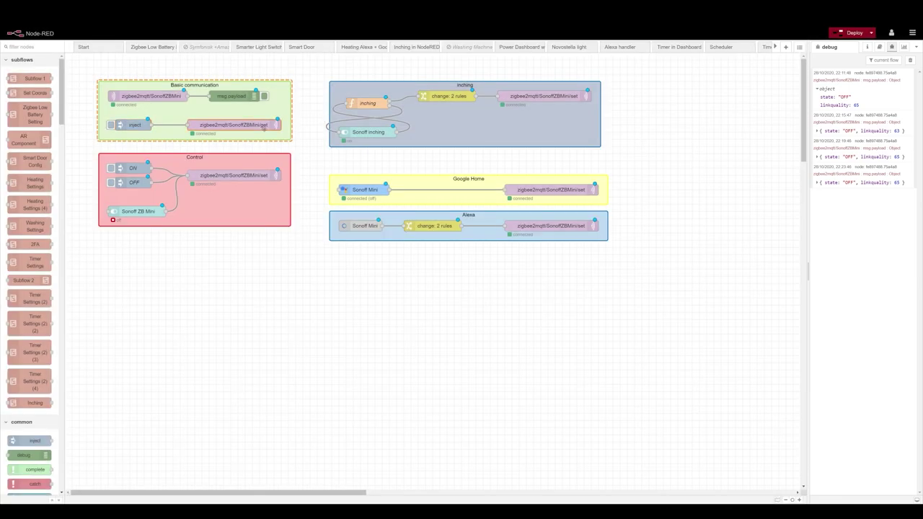
pyautogui.doubleClick(263, 127)
pyautogui.doubleClick(736, 117)
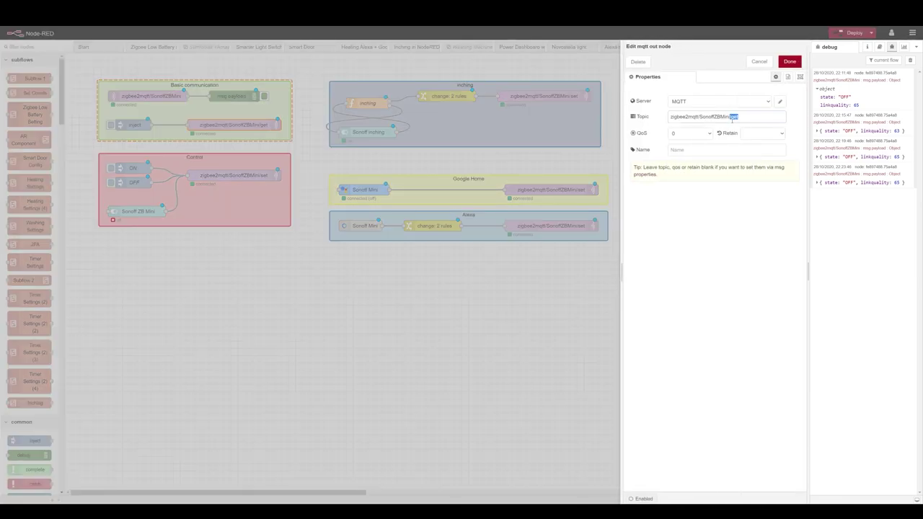
pyautogui.click(789, 62)
pyautogui.click(112, 124)
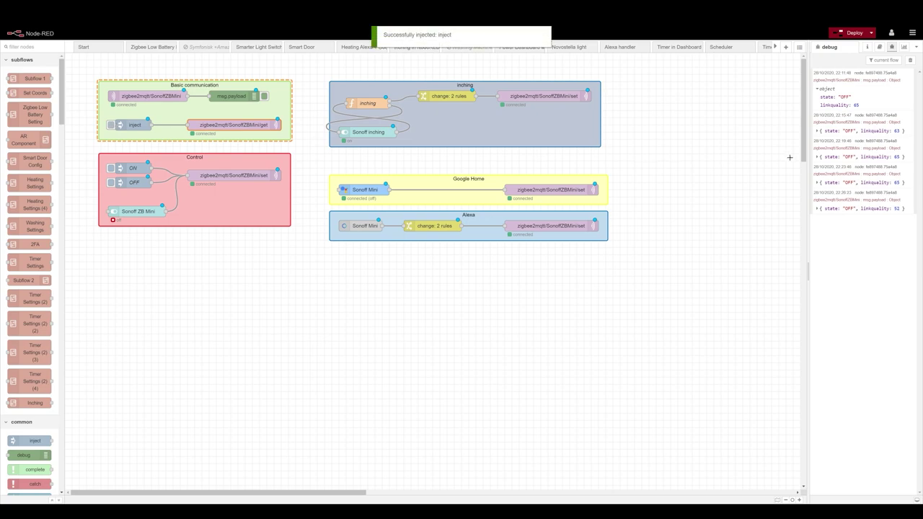
pyautogui.click(821, 208)
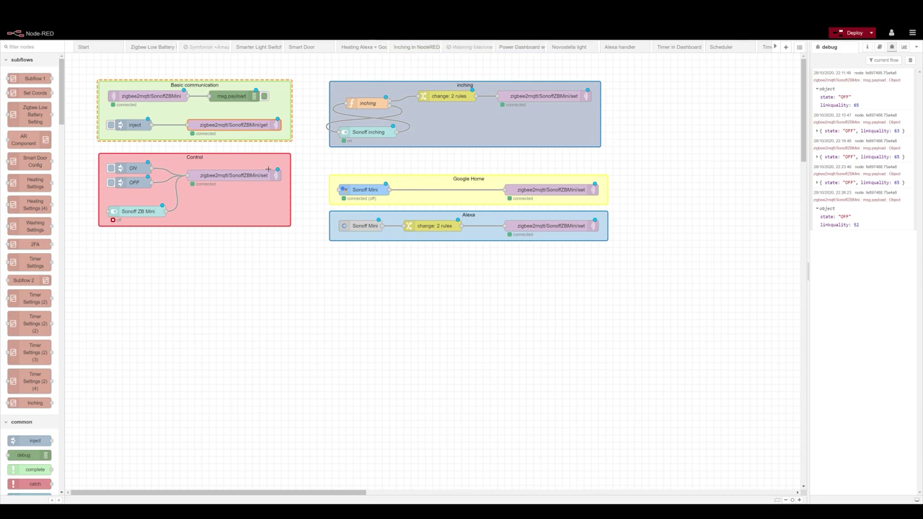
# Step: Review the ON and OFF inject payloads, {"state": "ON"} and {"state": "OFF"}
pyautogui.doubleClick(130, 171)
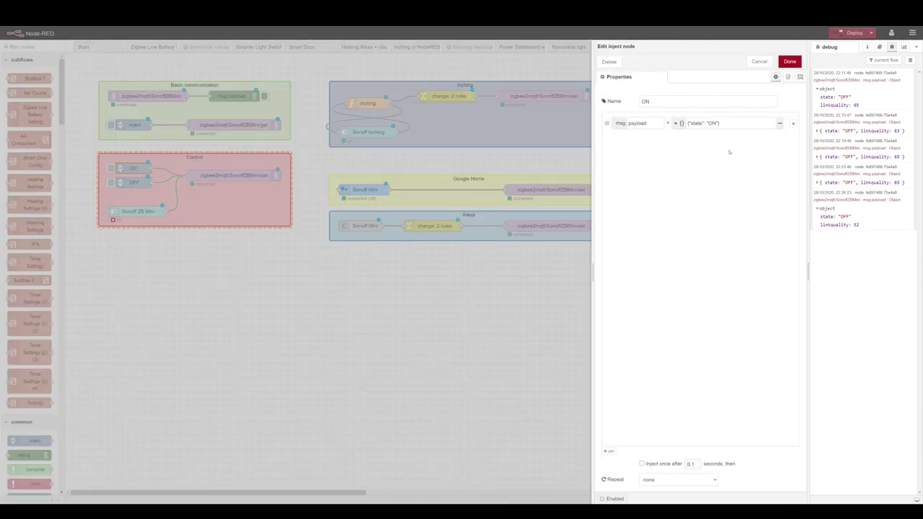
pyautogui.press('Tab')
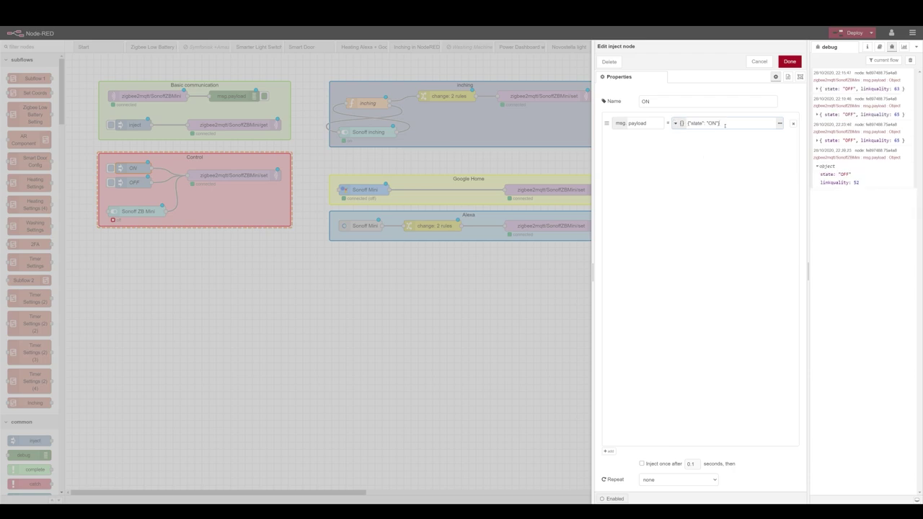
pyautogui.click(790, 61)
pyautogui.doubleClick(139, 186)
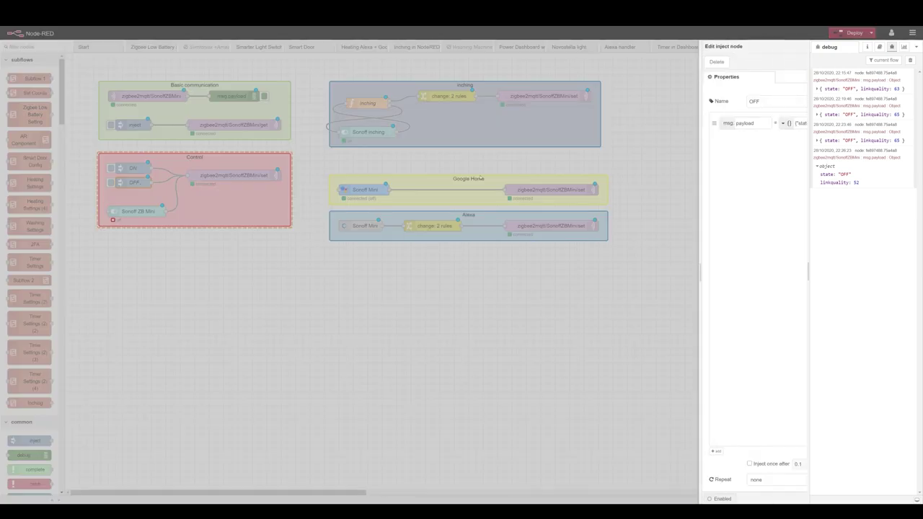
pyautogui.press('Tab')
pyautogui.click(797, 64)
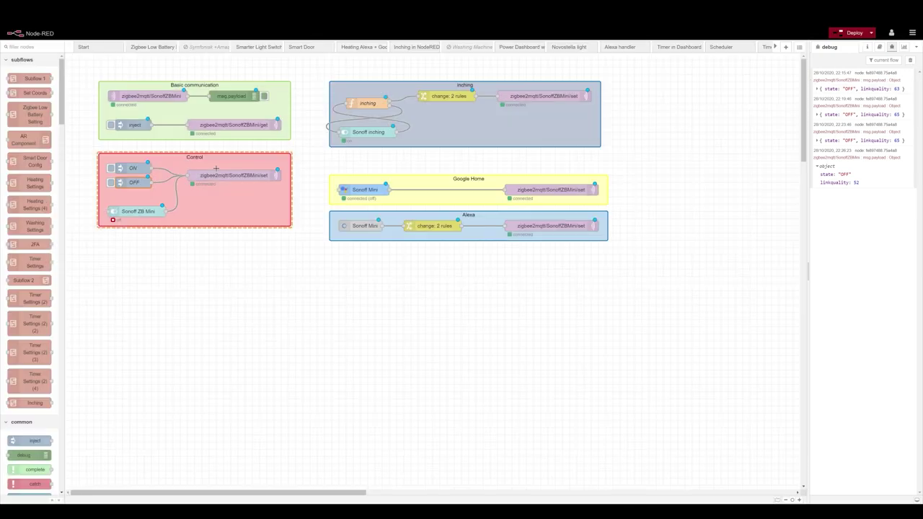
# Step: Check the set topic, fire the ON inject, and expand the state ON, linkquality 49 reply
pyautogui.doubleClick(234, 175)
pyautogui.doubleClick(734, 116)
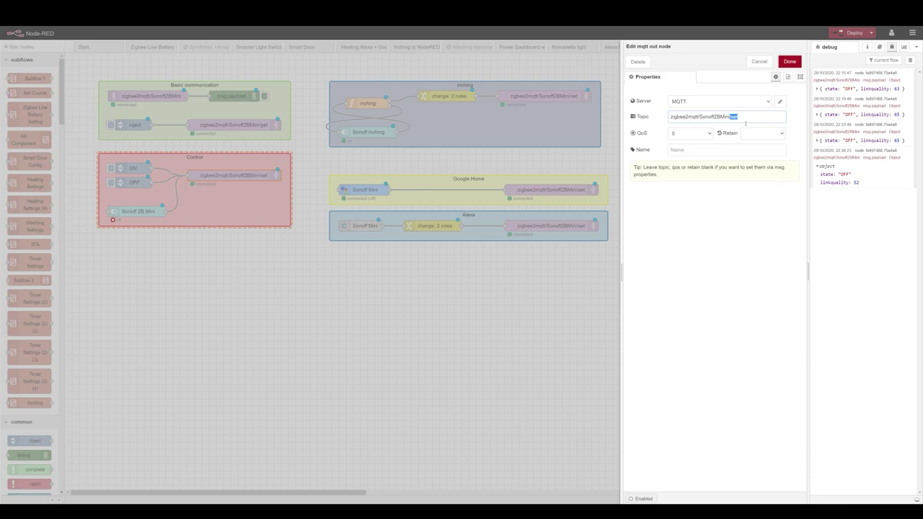
pyautogui.click(743, 120)
pyautogui.doubleClick(732, 117)
pyautogui.click(789, 62)
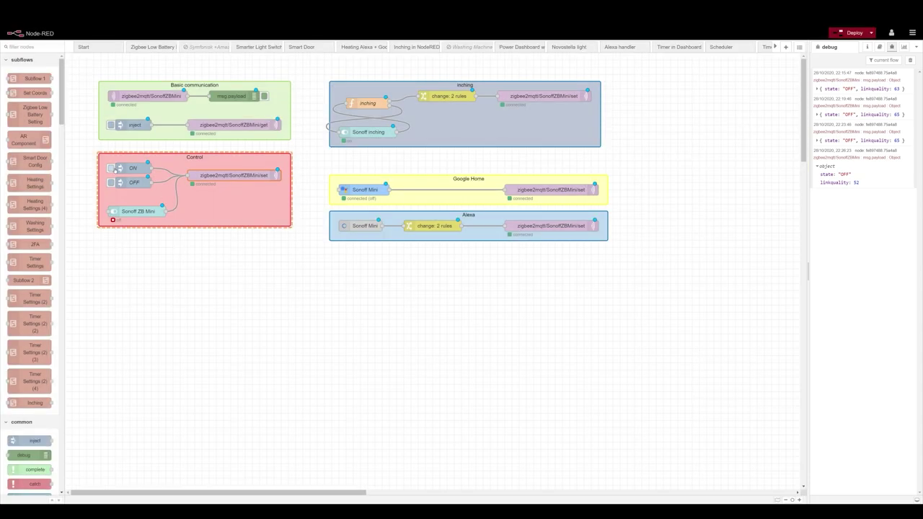
pyautogui.click(113, 169)
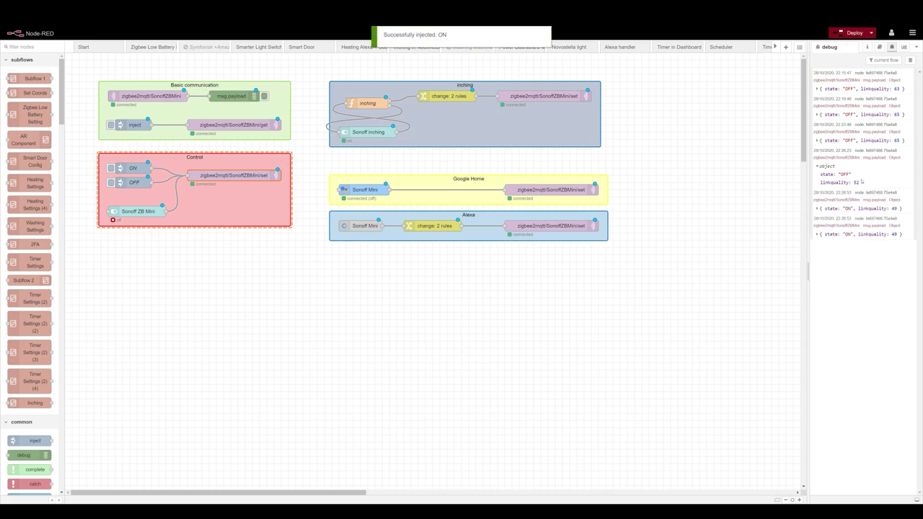
pyautogui.click(825, 235)
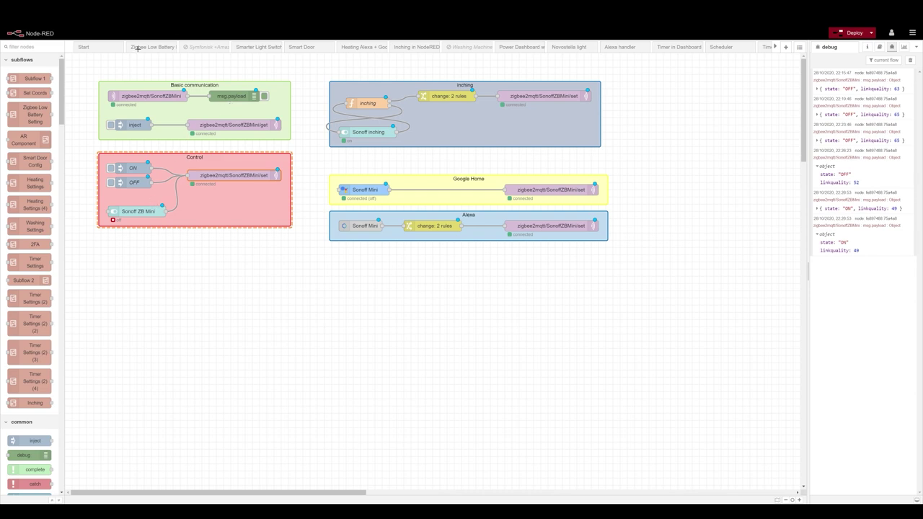
# Step: Flip the Sonoff ZB Mini toggle on the Inching Switch dashboard, then view the debug messages
pyautogui.click(902, 47)
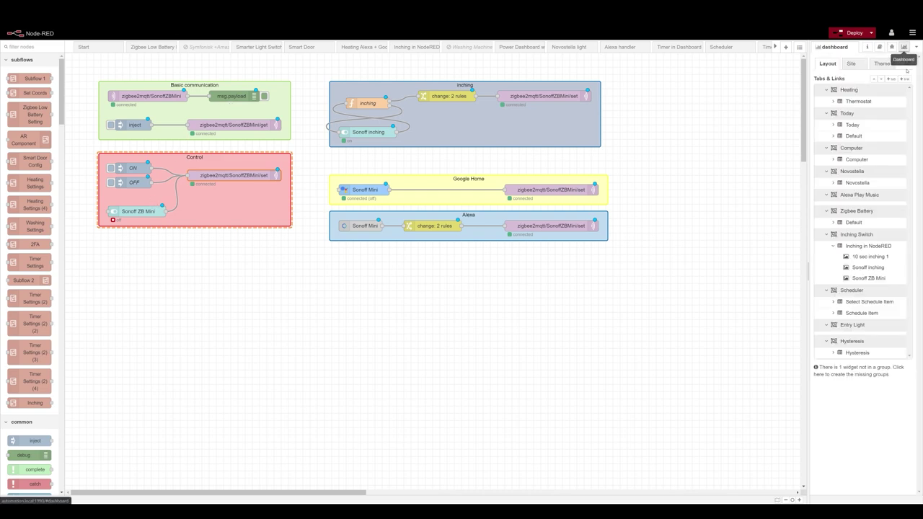
pyautogui.click(909, 65)
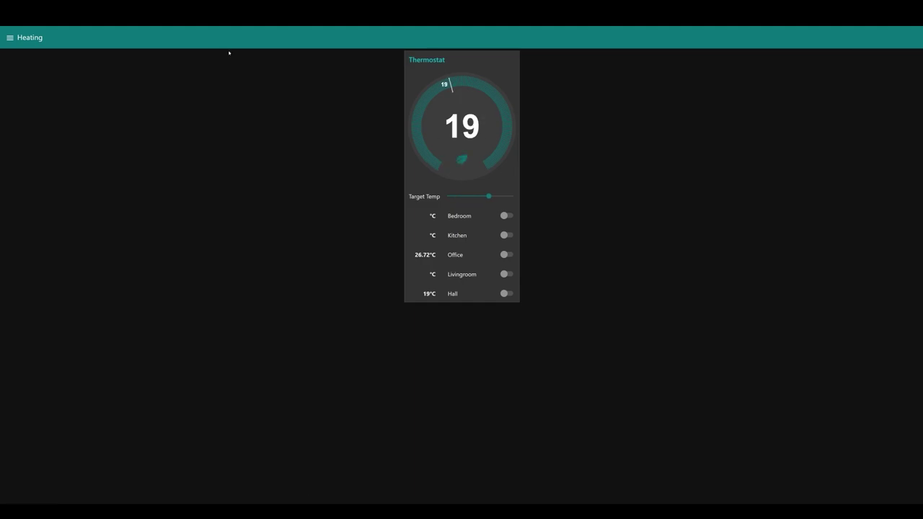
pyautogui.click(8, 38)
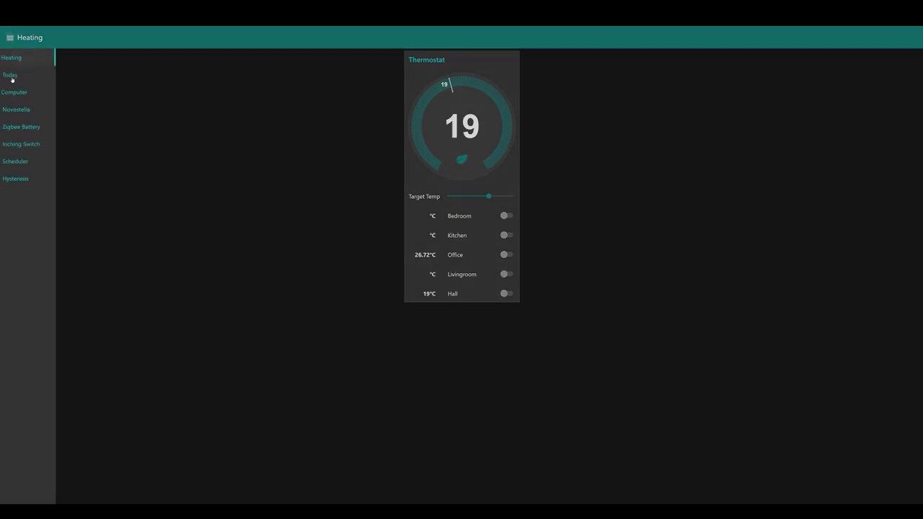
pyautogui.click(29, 146)
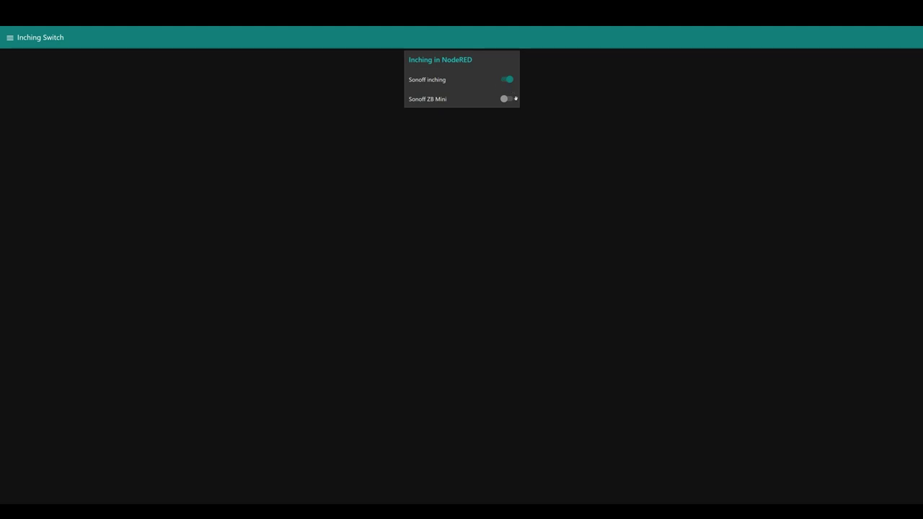
pyautogui.click(512, 102)
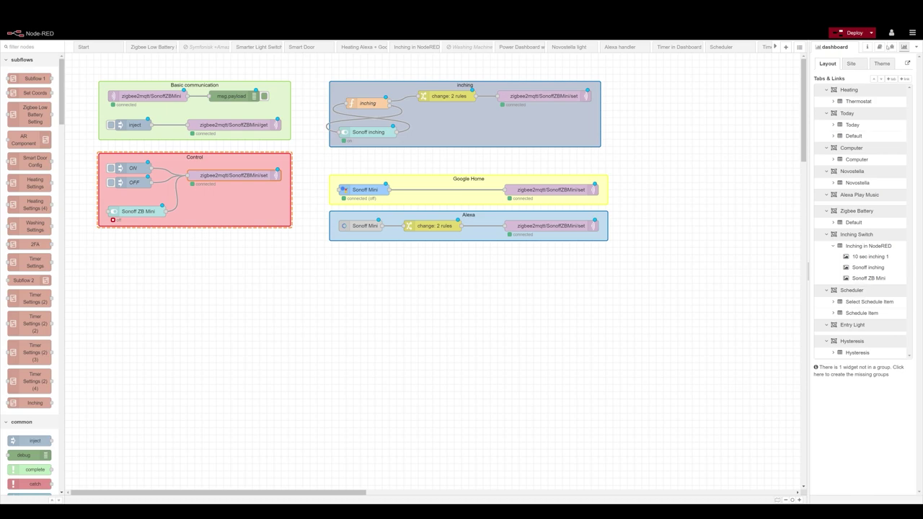
pyautogui.click(892, 47)
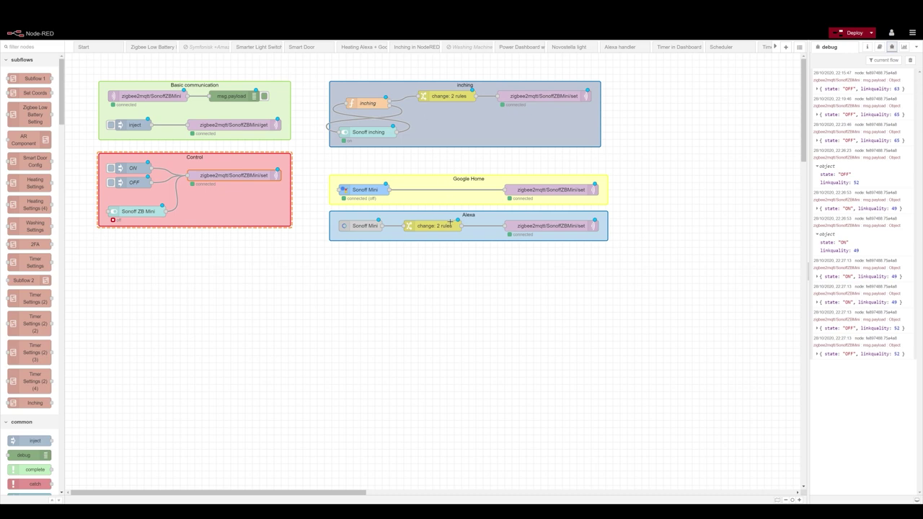
pyautogui.click(378, 227)
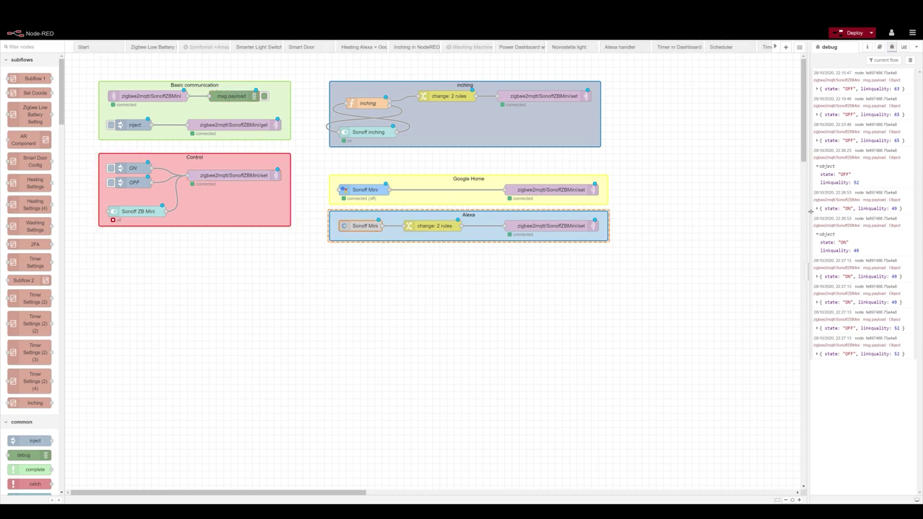
pyautogui.doubleClick(366, 226)
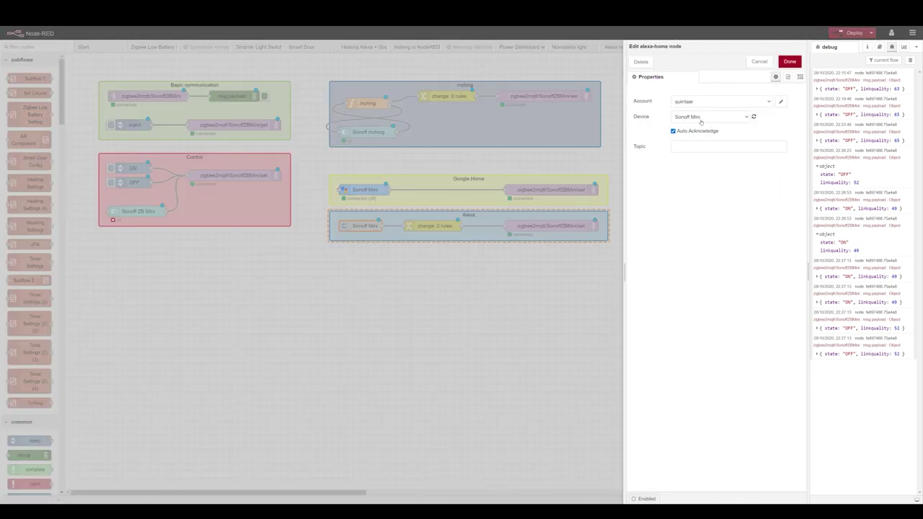
pyautogui.click(789, 62)
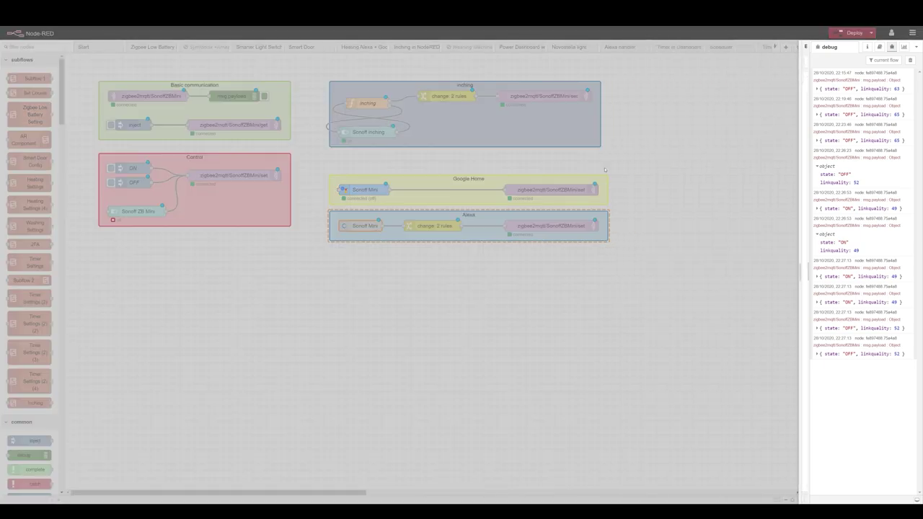
pyautogui.doubleClick(444, 227)
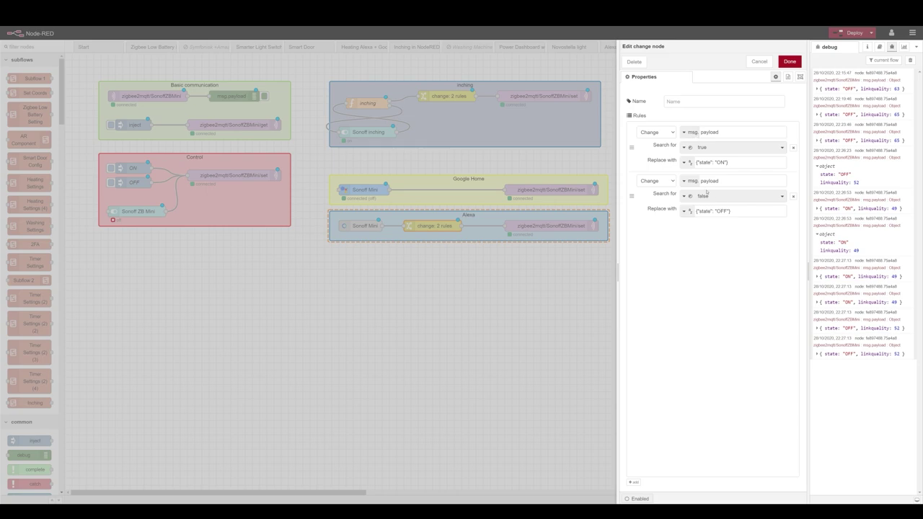
pyautogui.moveTo(739, 213); pyautogui.dragTo(696, 214)
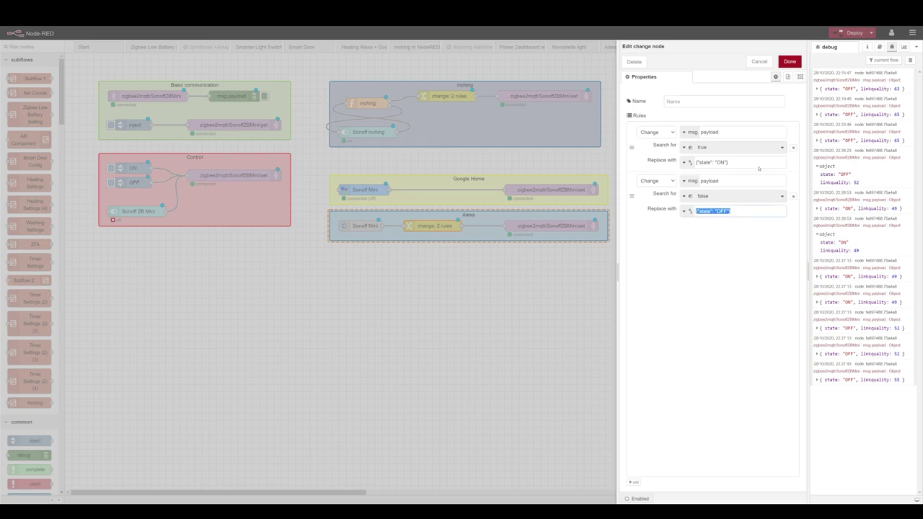
pyautogui.click(789, 62)
pyautogui.doubleClick(576, 227)
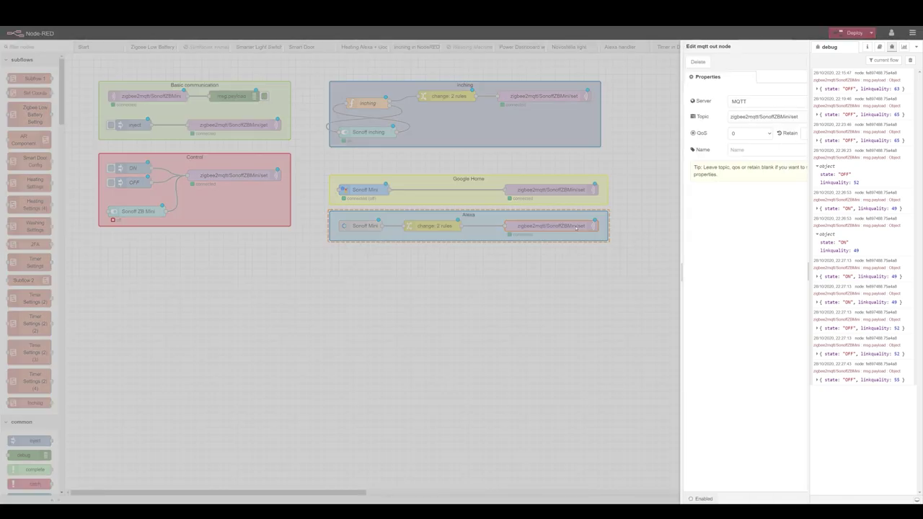
pyautogui.tripleClick(721, 116)
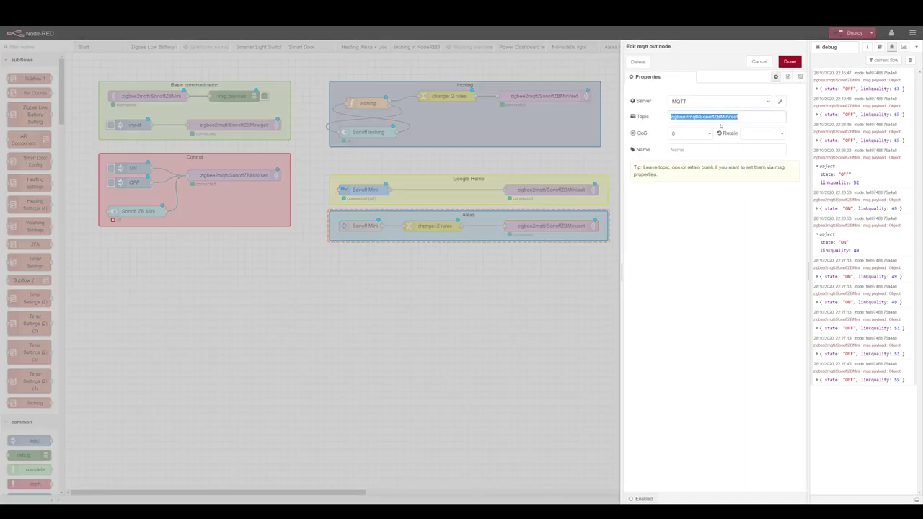
pyautogui.click(789, 62)
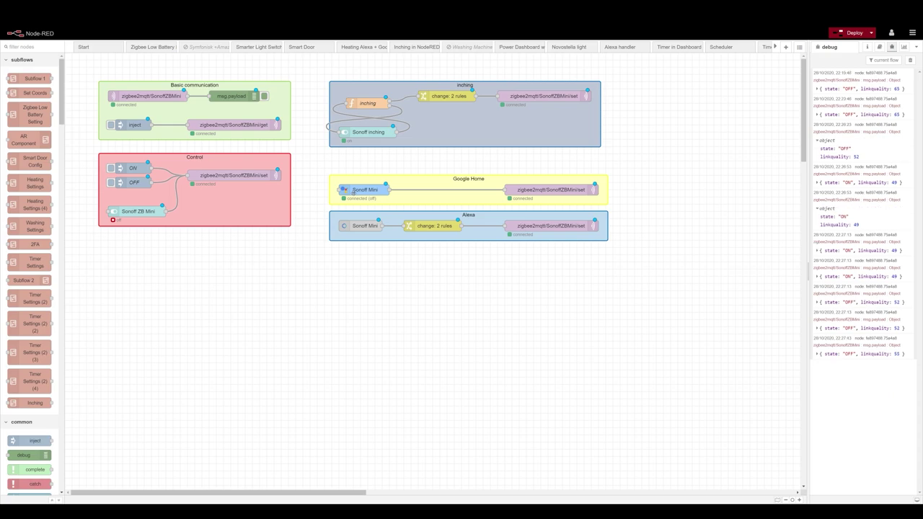
pyautogui.click(359, 191)
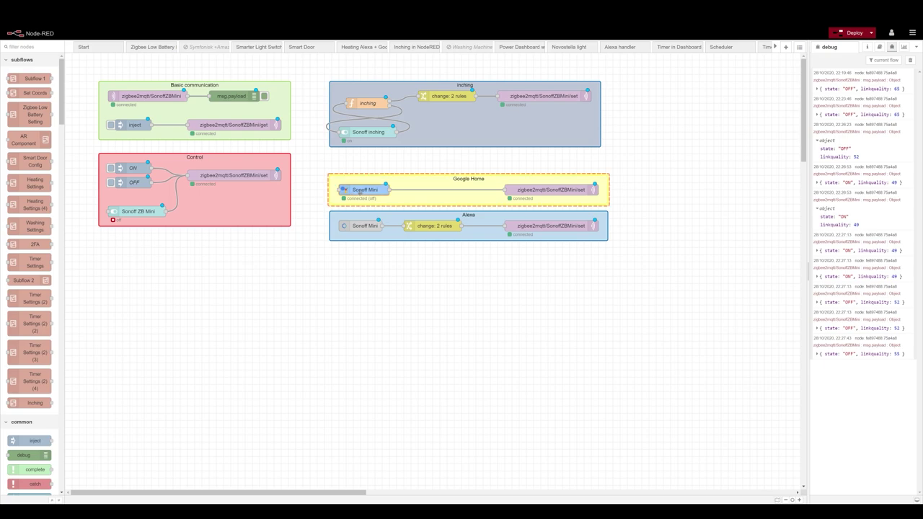
pyautogui.doubleClick(359, 190)
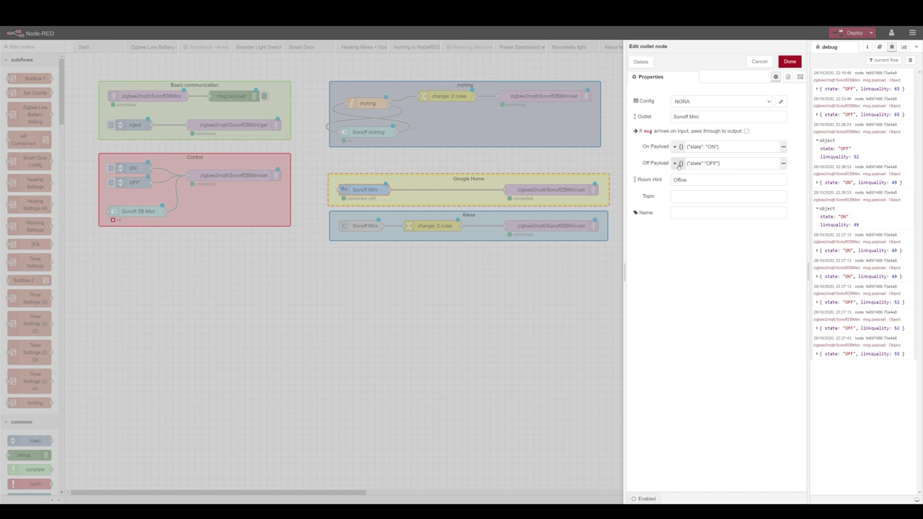
pyautogui.moveTo(725, 161); pyautogui.dragTo(689, 163)
pyautogui.click(725, 149)
pyautogui.click(785, 62)
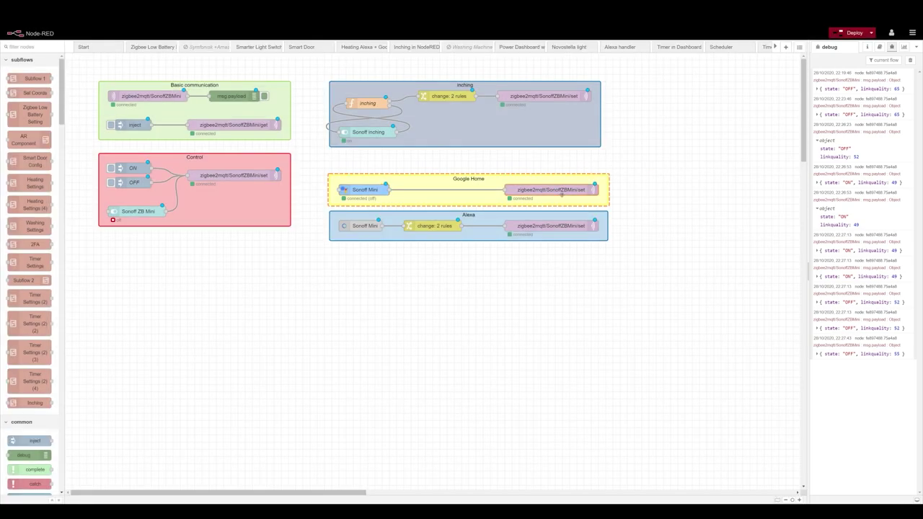
# Step: Select the inching flow nodes and open the change node to inspect the payload rule's {"state": "ON"} value
pyautogui.click(648, 175)
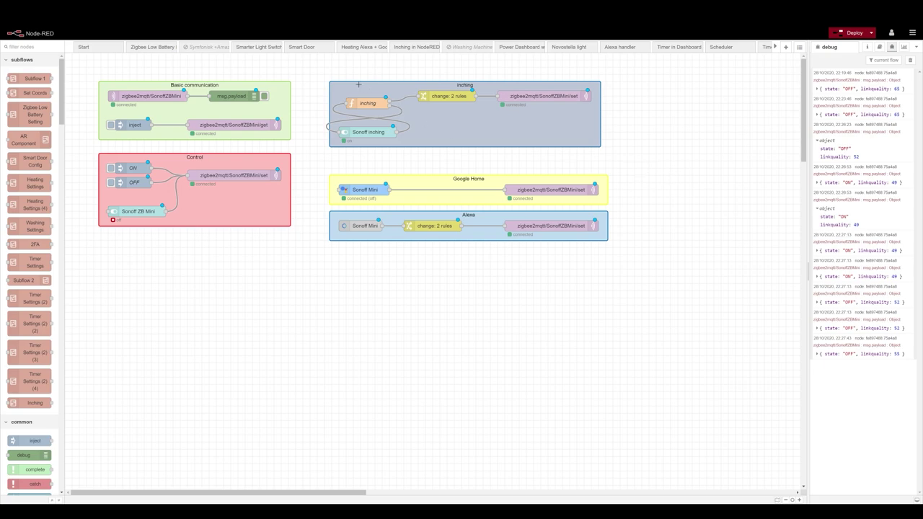
pyautogui.moveTo(322, 74); pyautogui.dragTo(418, 166)
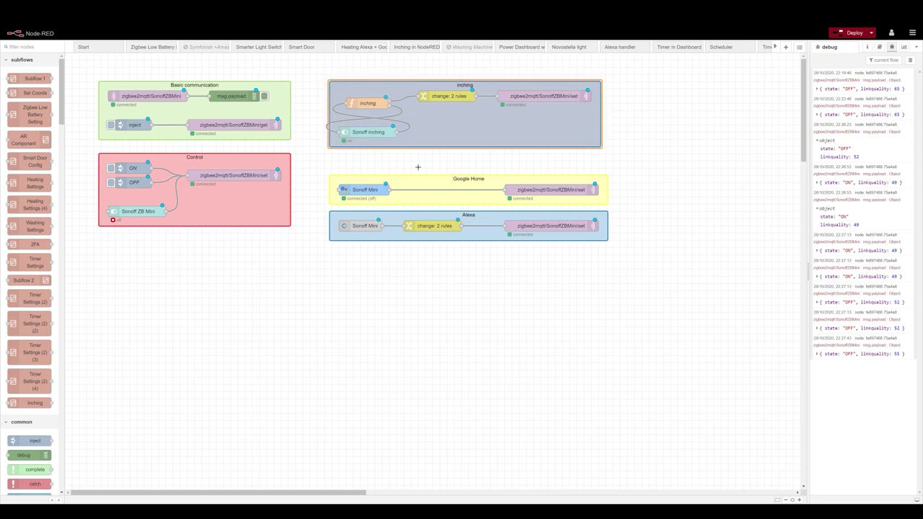
pyautogui.doubleClick(454, 99)
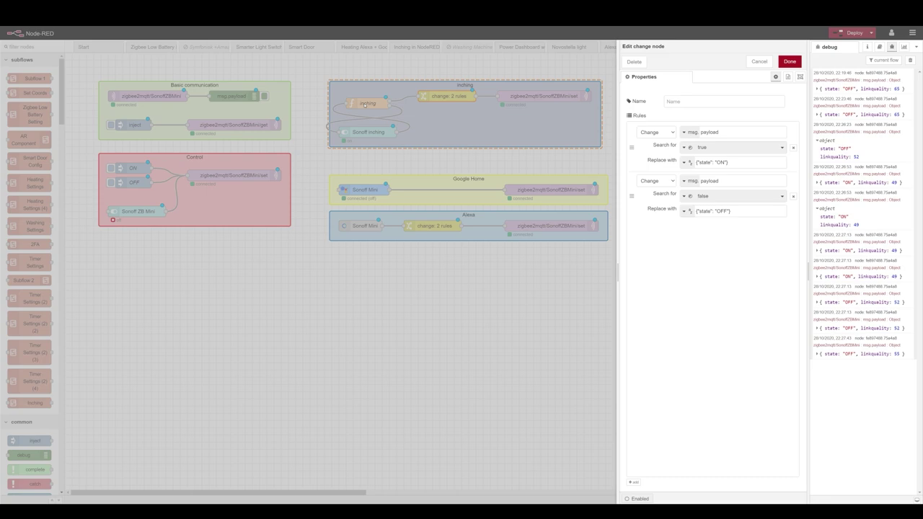
pyautogui.moveTo(729, 134); pyautogui.dragTo(692, 130)
pyautogui.moveTo(733, 166); pyautogui.dragTo(690, 164)
# Step: Reopen the inching change node and select the full {"state": "ON"} replacement value
pyautogui.click(790, 64)
pyautogui.click(545, 97)
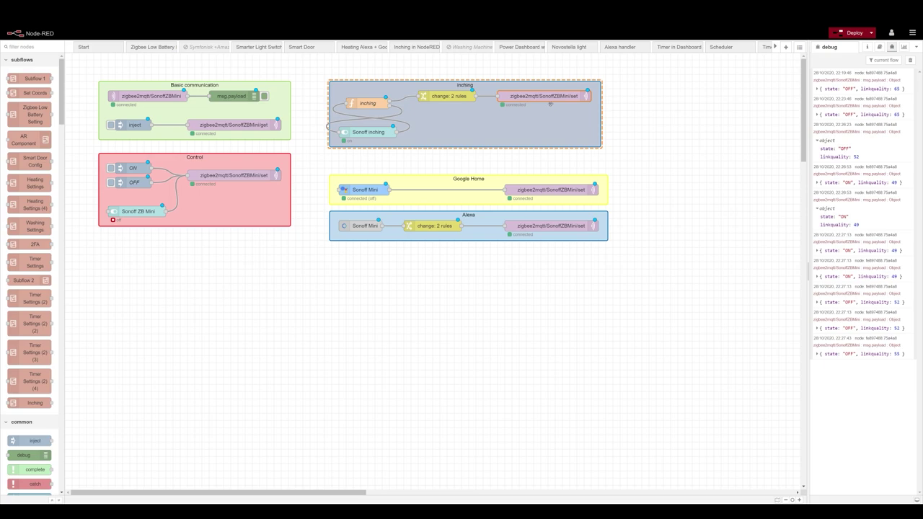
pyautogui.doubleClick(447, 96)
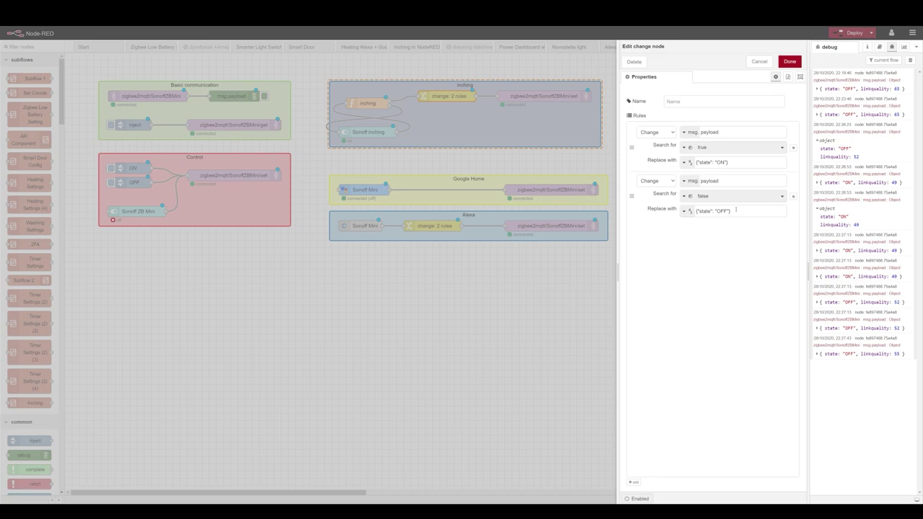
pyautogui.tripleClick(722, 162)
pyautogui.click(734, 165)
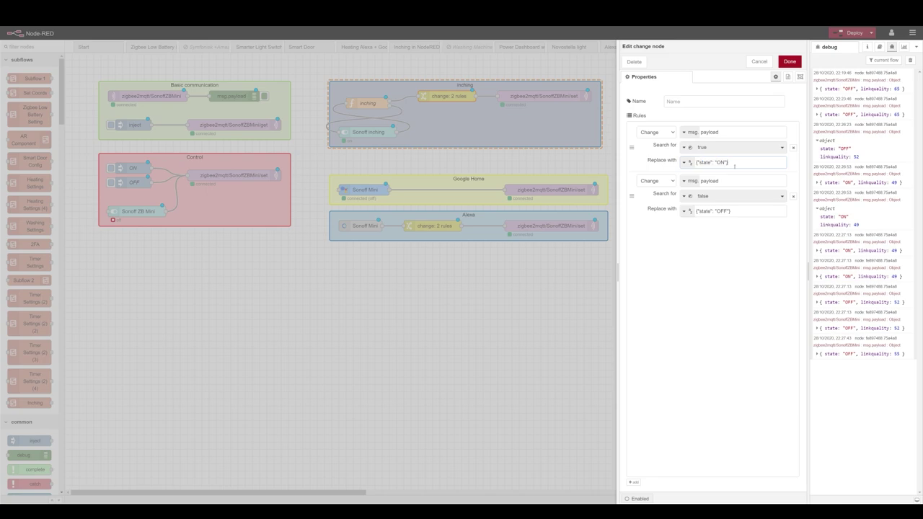